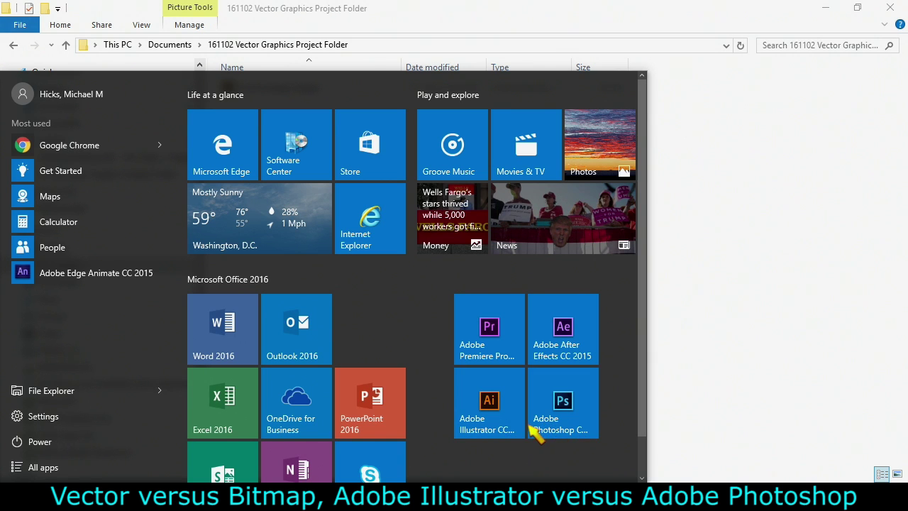
Launch Adobe Illustrator CC from its Start menu tile
{"action": "left_click", "coordinate": [502, 428]}
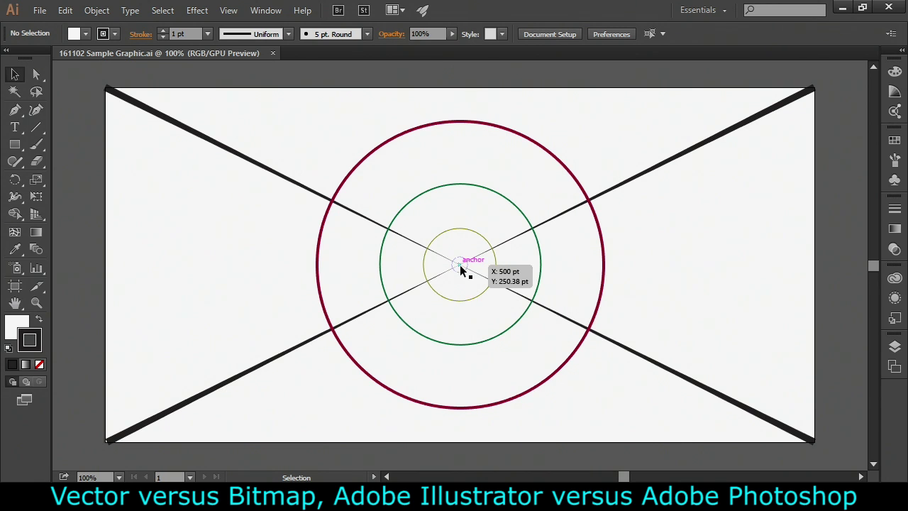
Hold Ctrl to switch to selecting individual path points on the sample artwork
{"action": "key", "text": "ctrl"}
{"action": "key", "text": "ctrl+equal"}
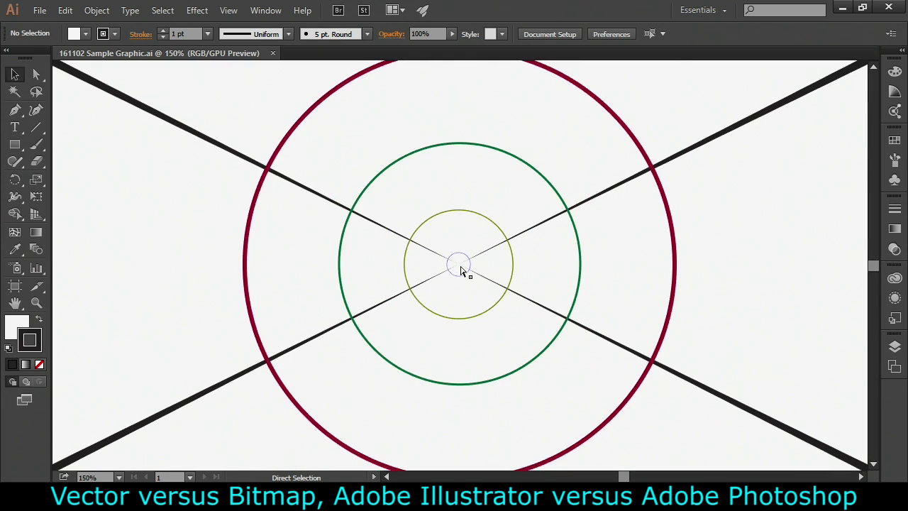
{"action": "key", "text": "ctrl+equal"}
{"action": "key", "text": "ctrl+equal"}
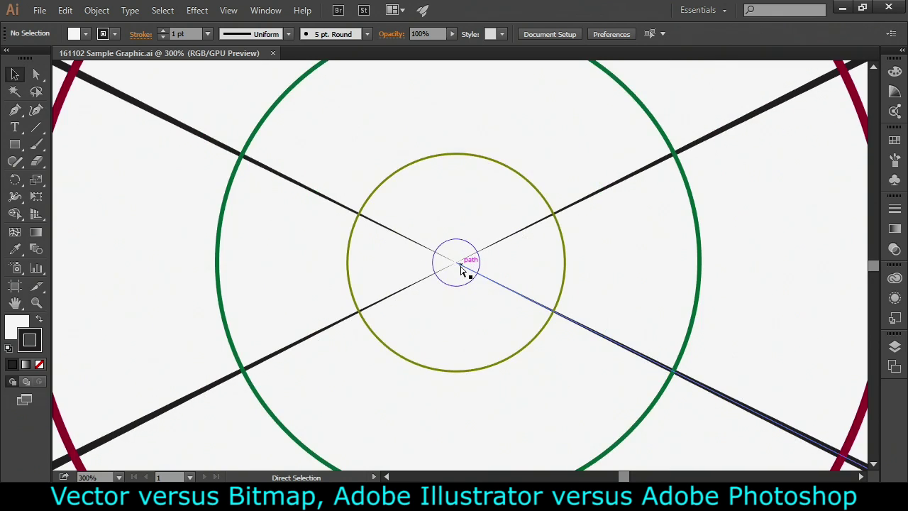
{"action": "key", "text": "ctrl+equal"}
{"action": "key", "text": "ctrl+equal"}
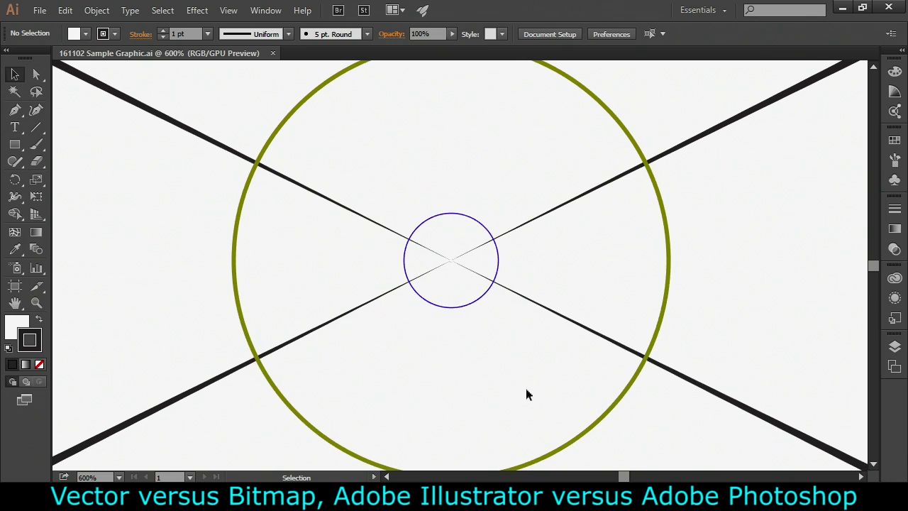
{"action": "key", "text": "ctrl+equal"}
{"action": "key", "text": "ctrl+equal"}
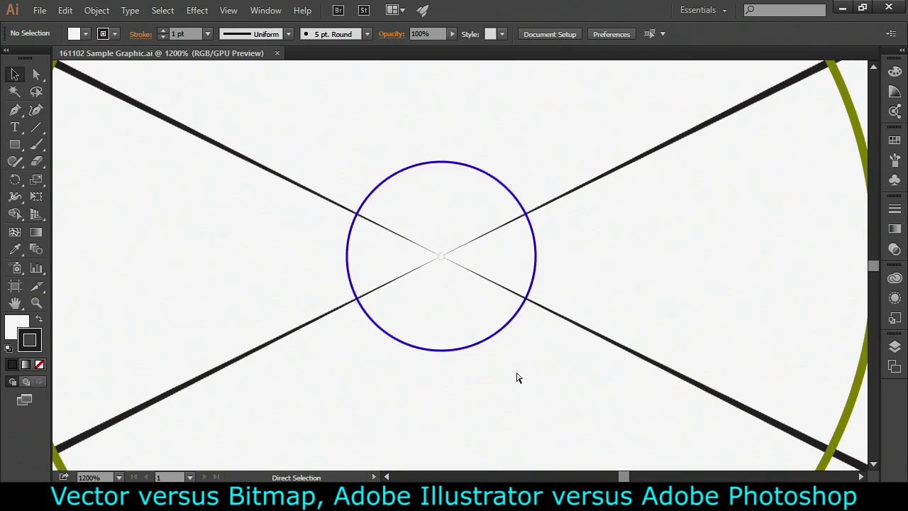
{"action": "key", "text": "ctrl+equal"}
{"action": "key", "text": "ctrl+equal"}
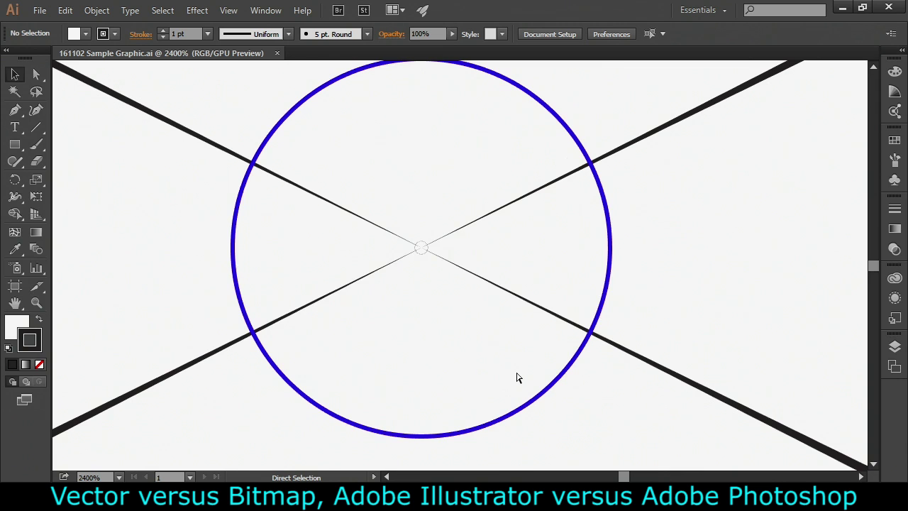
{"action": "key", "text": "ctrl+equal"}
{"action": "key", "text": "ctrl+equal"}
{"action": "key", "text": "ctrl+equal"}
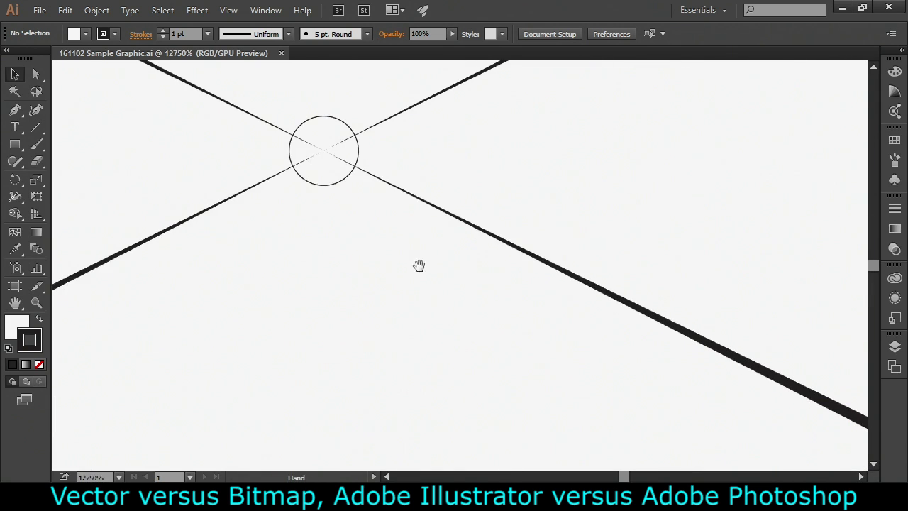
{"action": "left_click_drag", "start_coordinate": [418, 265], "coordinate": [567, 367]}
{"action": "key", "text": "ctrl+equal"}
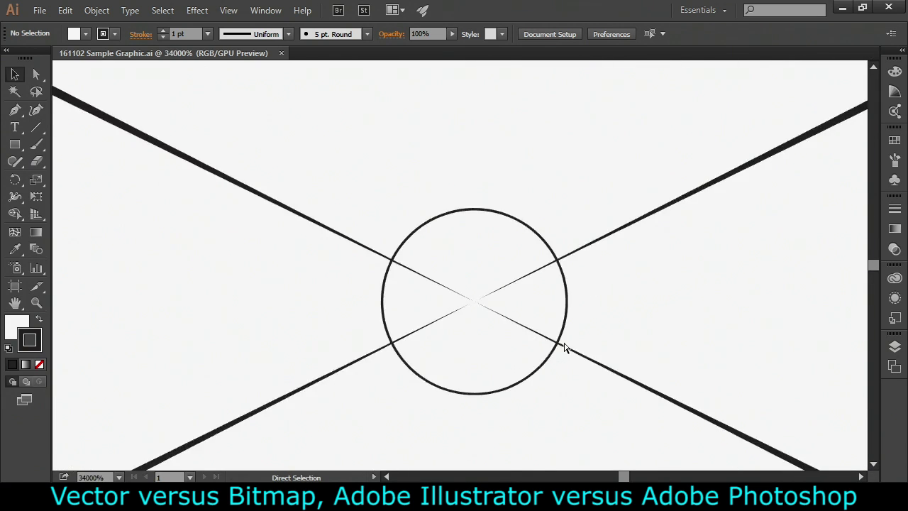
{"action": "key", "text": "ctrl+equal"}
{"action": "left_click_drag", "start_coordinate": [569, 320], "coordinate": [612, 170]}
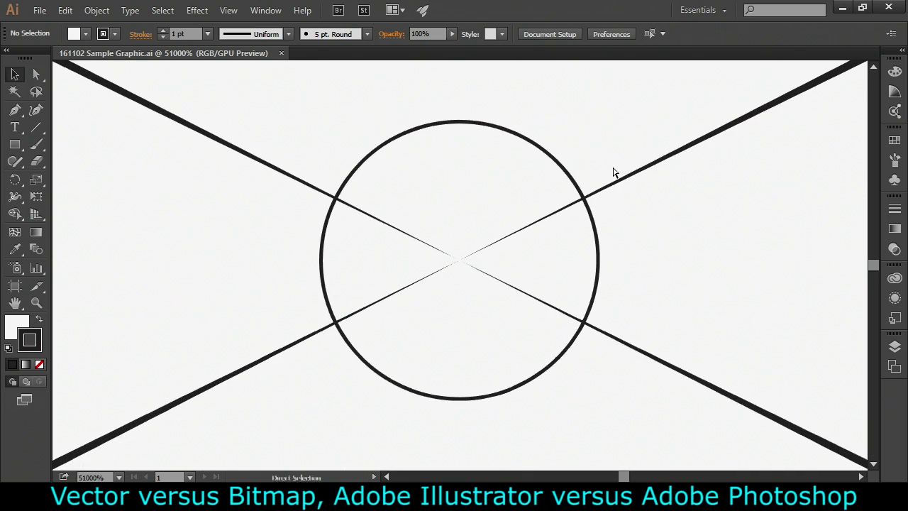
{"action": "key", "text": "ctrl+equal"}
{"action": "left_click_drag", "start_coordinate": [481, 204], "coordinate": [543, 411]}
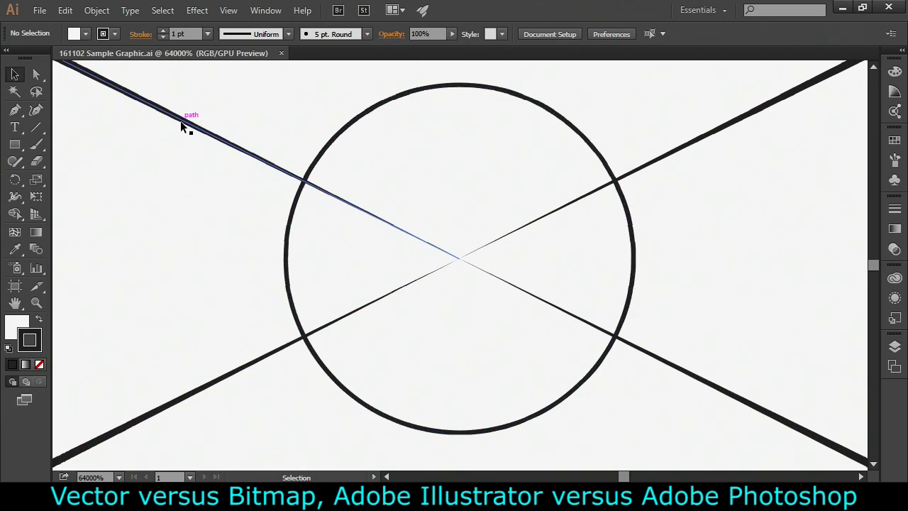
{"action": "key", "text": "ctrl+minus"}
{"action": "key", "text": "ctrl+minus"}
{"action": "key", "text": "ctrl+minus"}
{"action": "key", "text": "ctrl+minus"}
{"action": "key", "text": "ctrl+minus"}
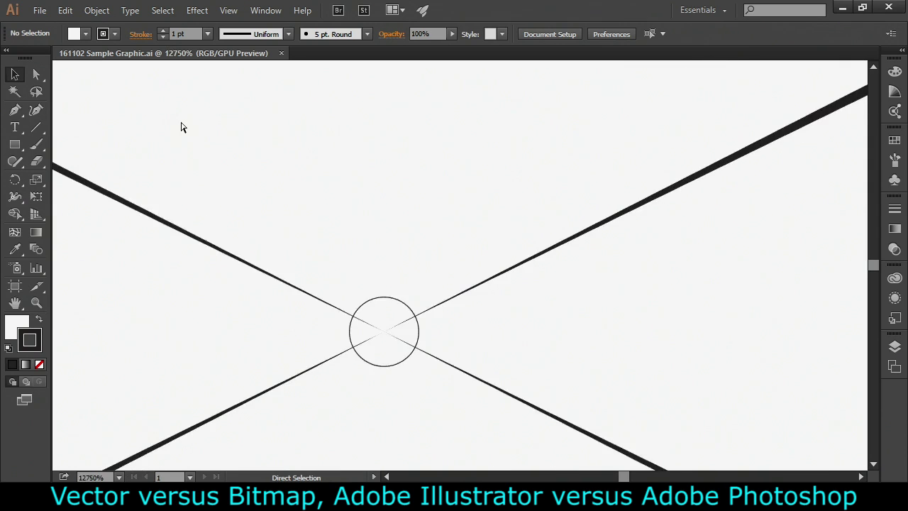
{"action": "key", "text": "ctrl+minus"}
{"action": "key", "text": "ctrl+minus"}
{"action": "key", "text": "ctrl+minus"}
{"action": "key", "text": "ctrl+minus"}
{"action": "key", "text": "ctrl+minus"}
{"action": "key", "text": "ctrl+minus"}
{"action": "key", "text": "ctrl+minus"}
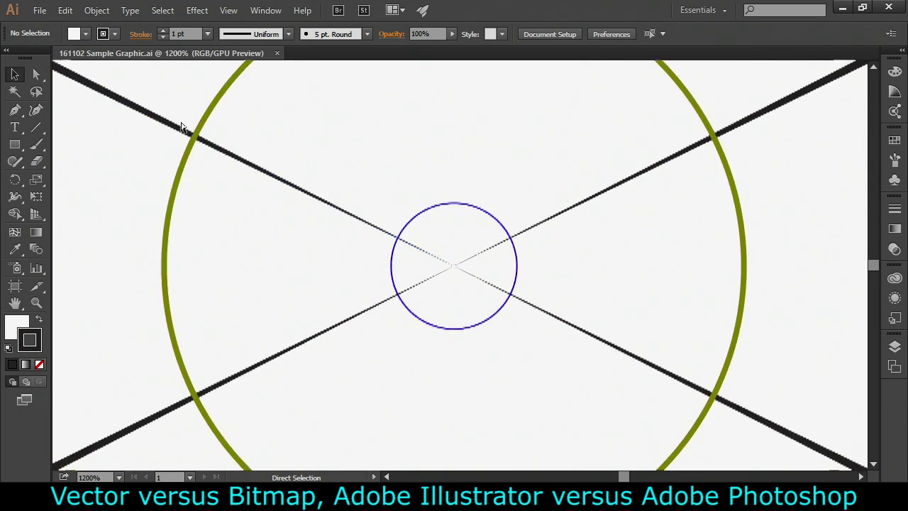
{"action": "key", "text": "ctrl+minus"}
{"action": "key", "text": "ctrl+minus"}
{"action": "key", "text": "ctrl+minus"}
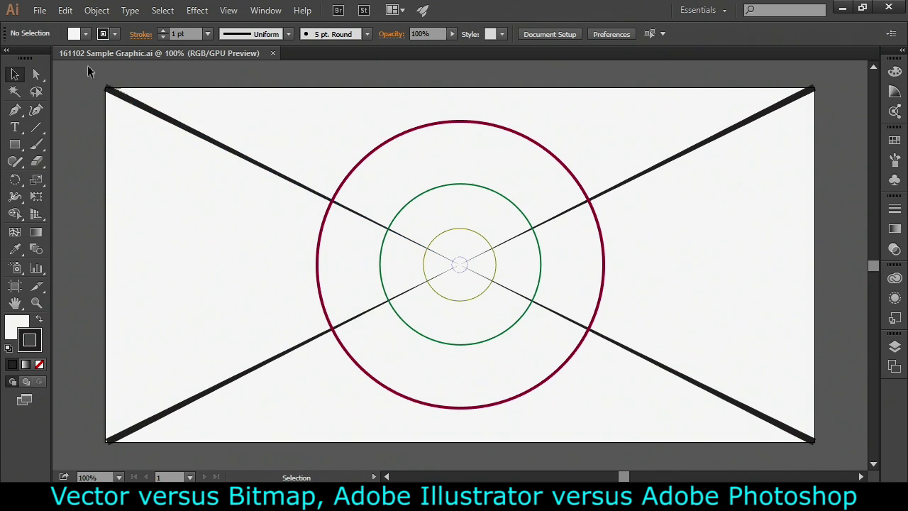
{"action": "left_click", "coordinate": [40, 11]}
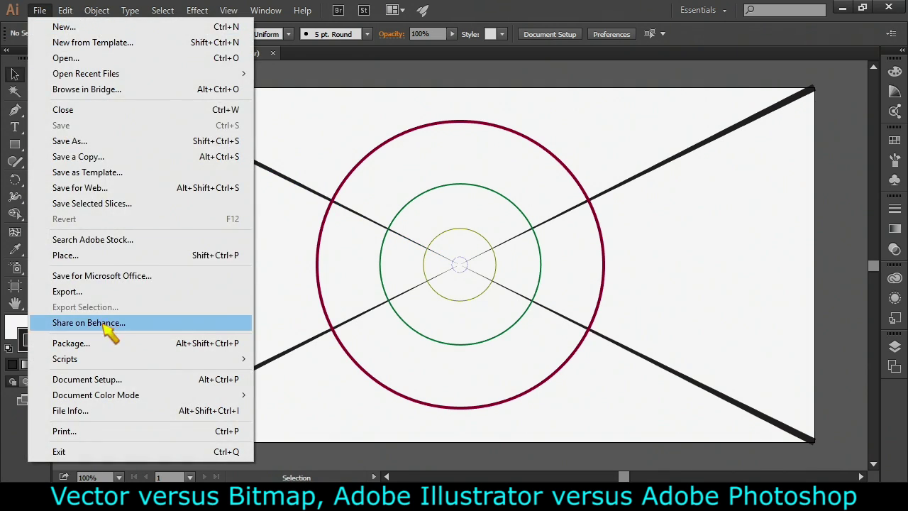
Export the sample graphic as JPEG (*.JPG) under its current name
{"action": "left_click", "coordinate": [112, 291]}
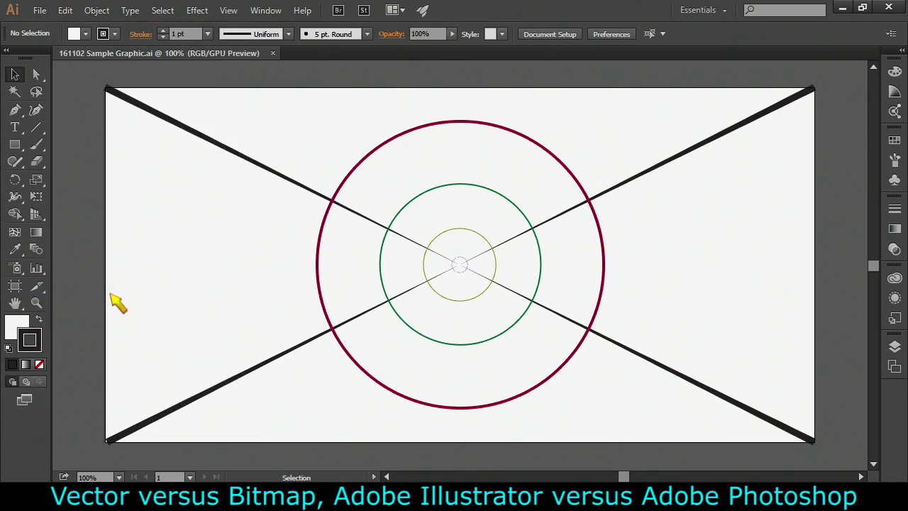
{"action": "left_click", "coordinate": [177, 288]}
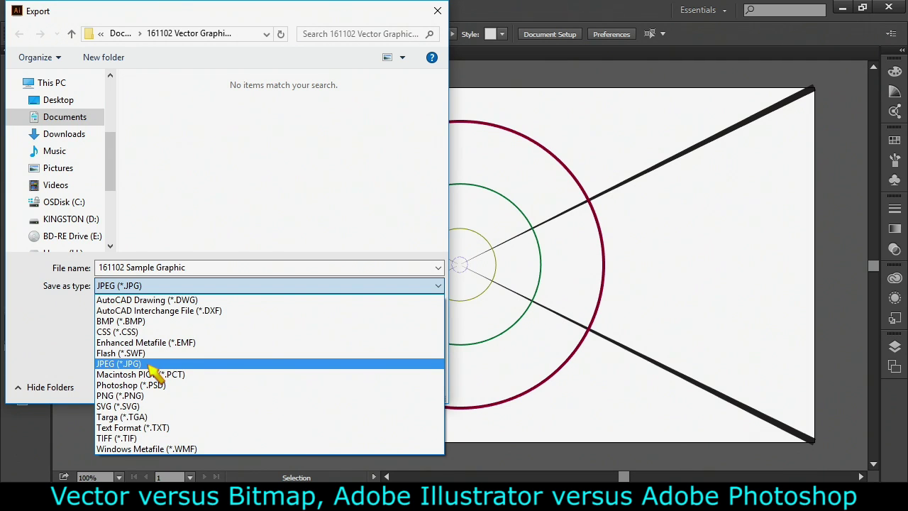
{"action": "left_click", "coordinate": [150, 364]}
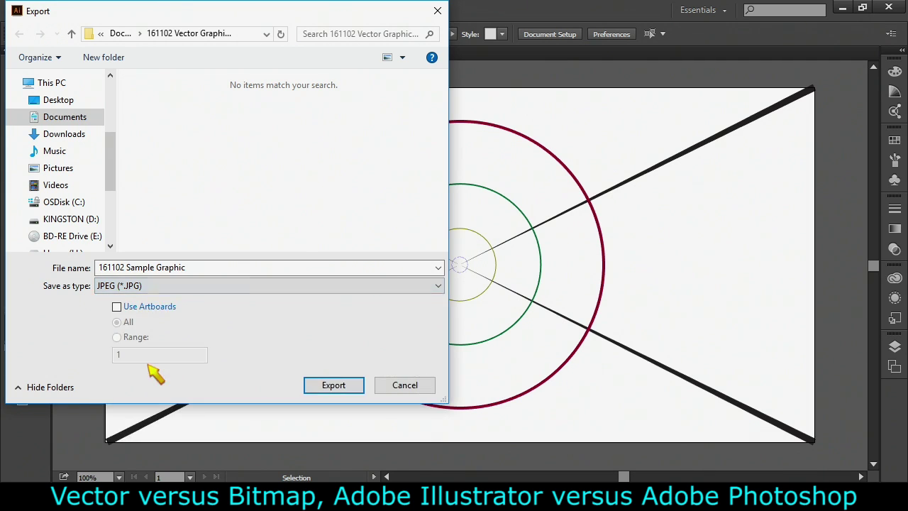
{"action": "left_click", "coordinate": [337, 389]}
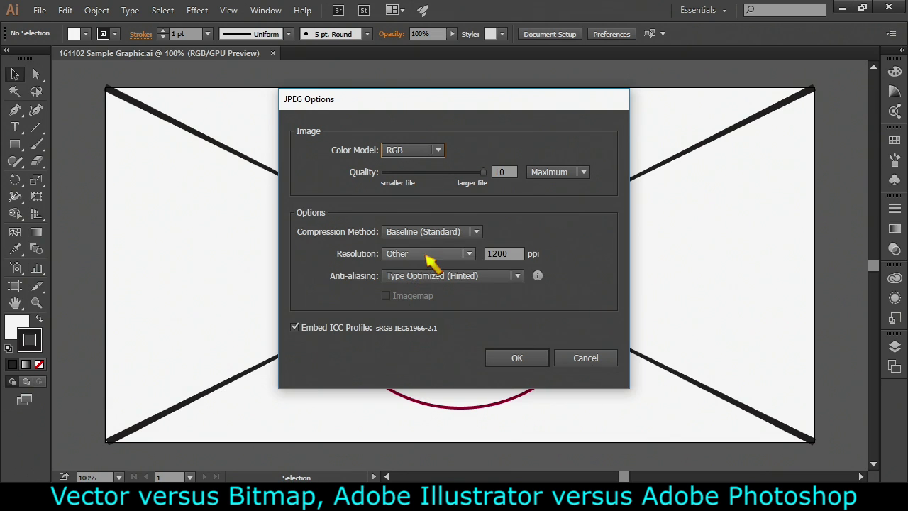
Change the JPEG resolution from 1200 ppi to Screen (72 ppi) and export
{"action": "double_click", "coordinate": [513, 254]}
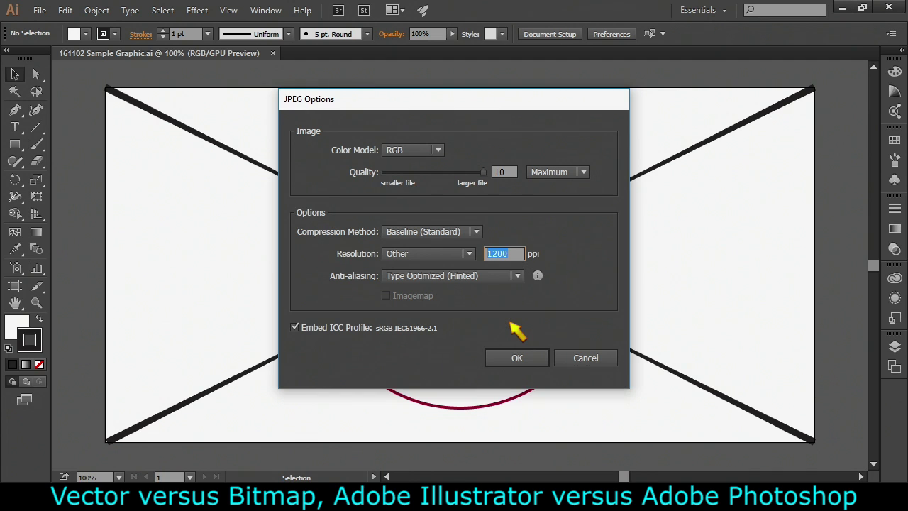
{"action": "left_click", "coordinate": [465, 254]}
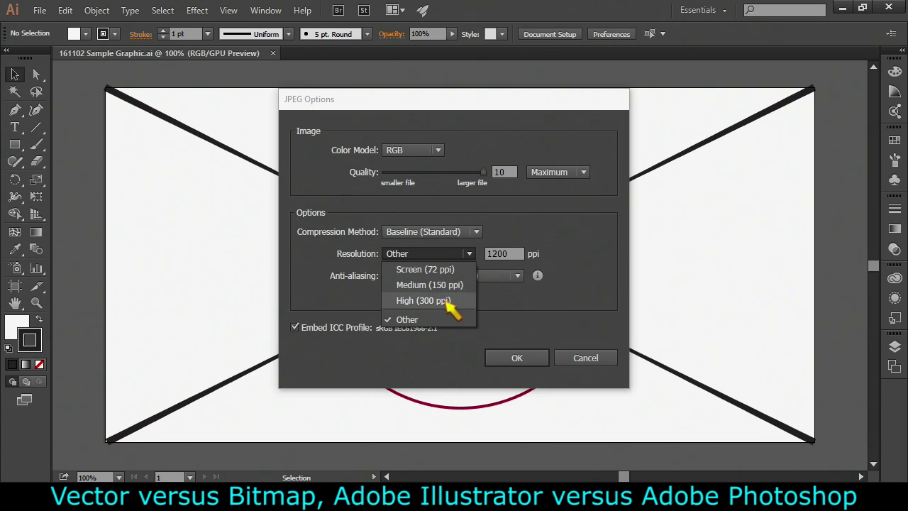
{"action": "left_click", "coordinate": [426, 269]}
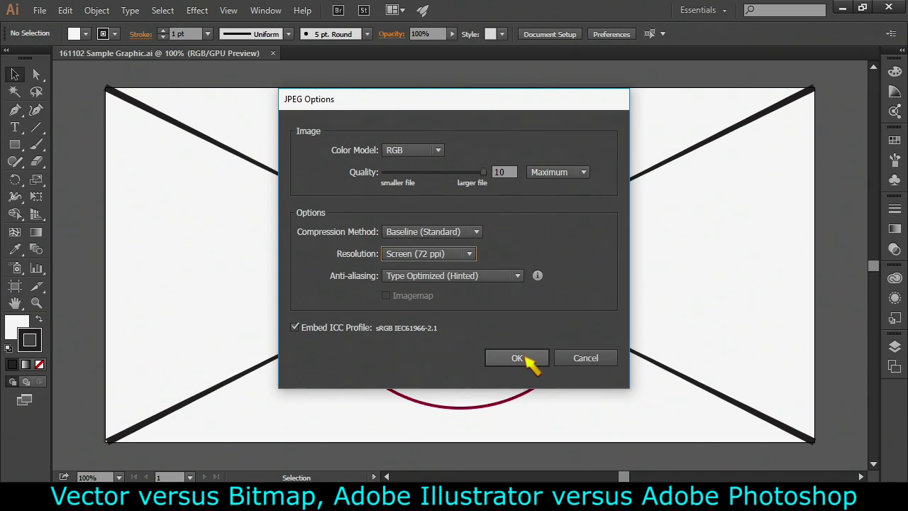
{"action": "left_click", "coordinate": [526, 358]}
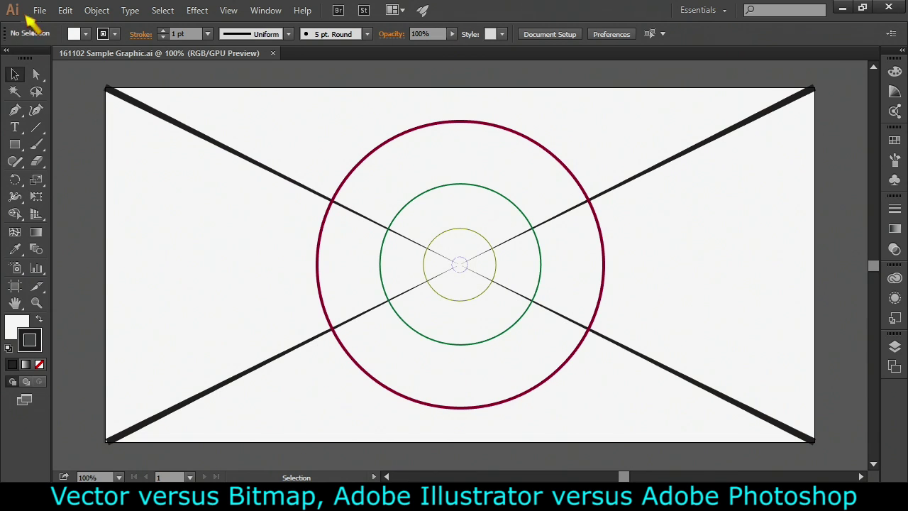
{"action": "left_click", "coordinate": [41, 11]}
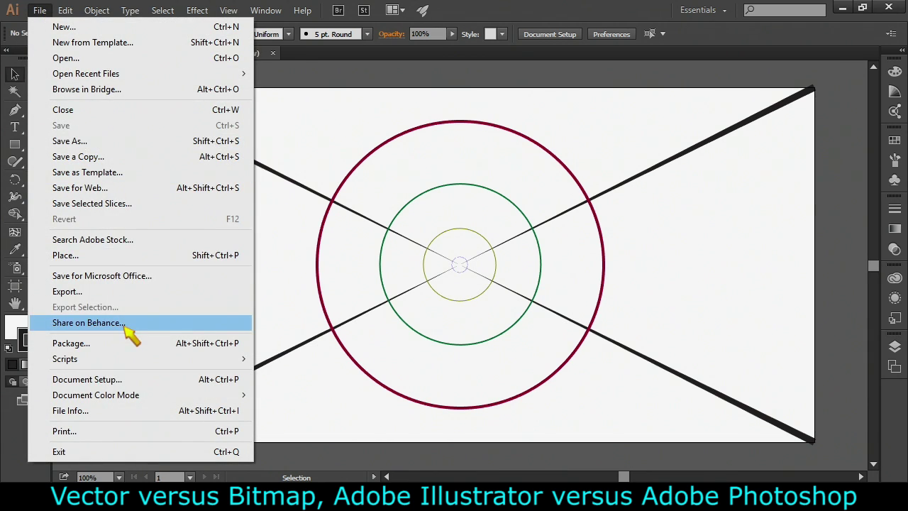
Start a second JPEG export, adding 1200ppi to the file name
{"action": "left_click", "coordinate": [131, 292]}
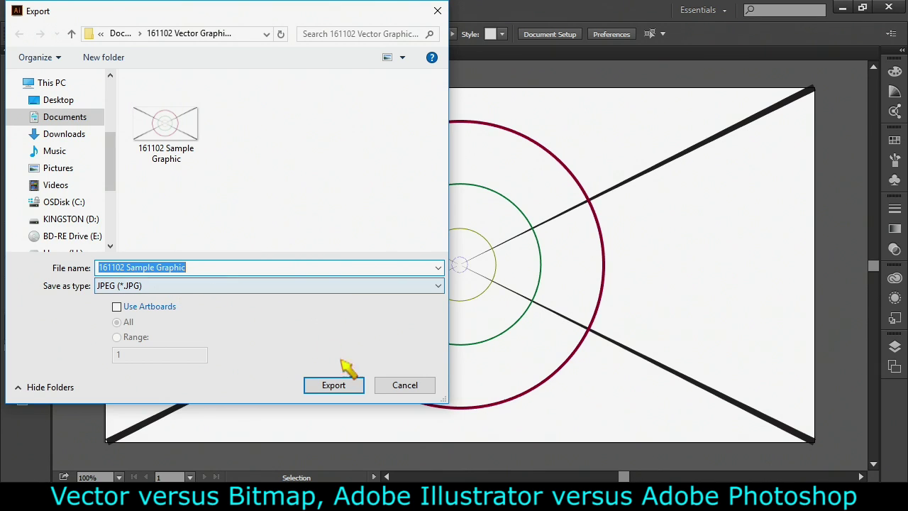
{"action": "left_click", "coordinate": [263, 268]}
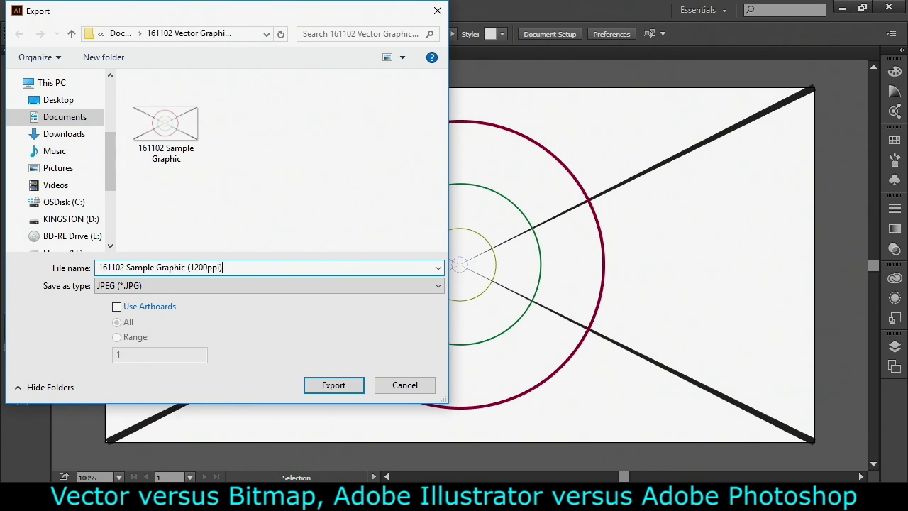
{"action": "key", "text": "Return"}
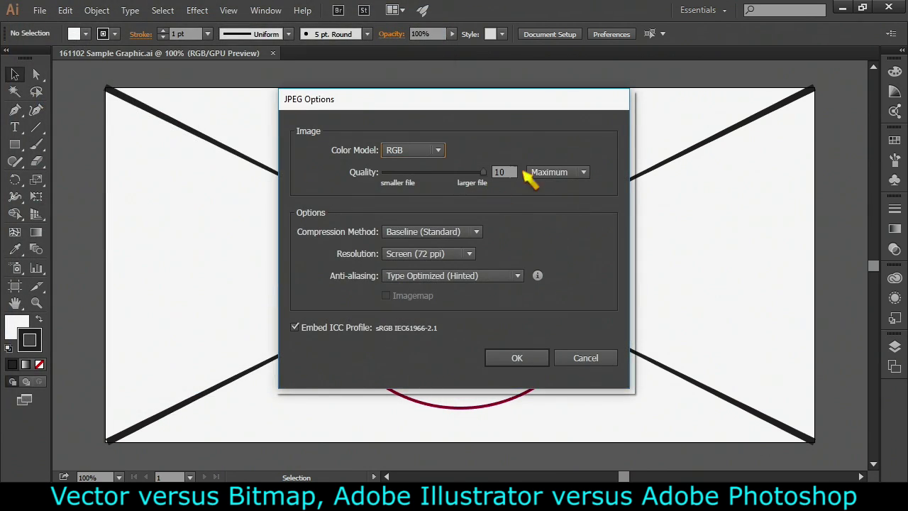
Set the JPEG resolution to a custom 1200 ppi and export the file
{"action": "left_click", "coordinate": [469, 255]}
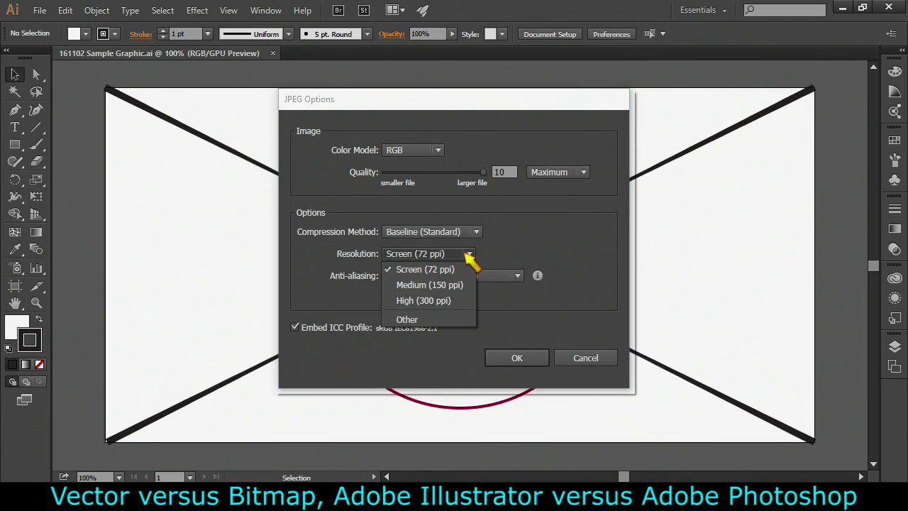
{"action": "left_click", "coordinate": [409, 320]}
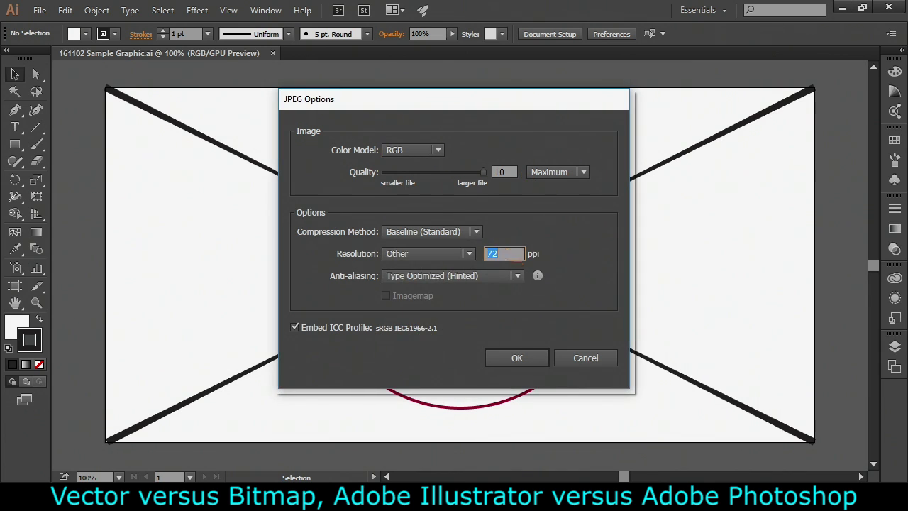
{"action": "type", "text": "1200"}
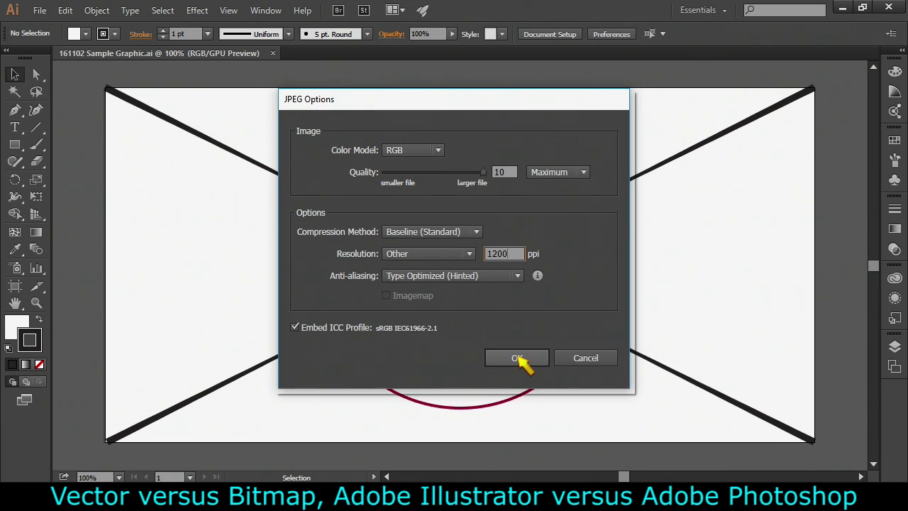
{"action": "left_click", "coordinate": [518, 358]}
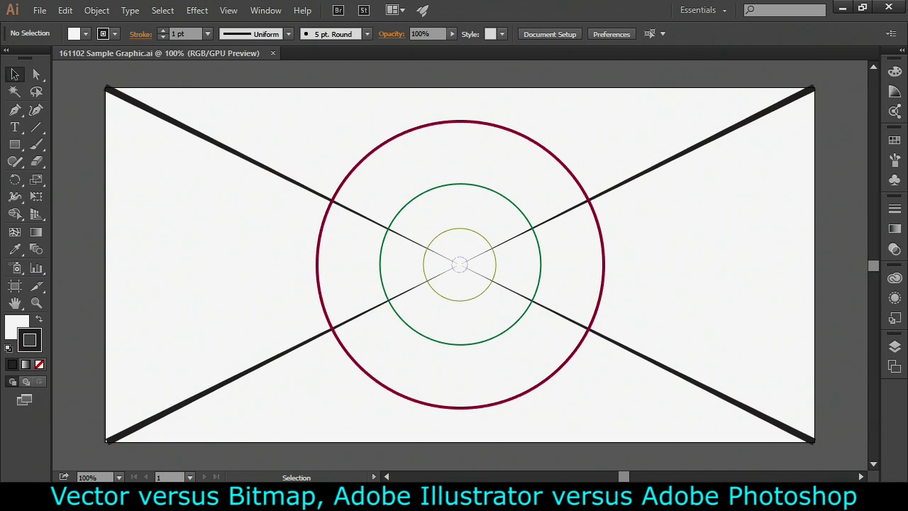
{"action": "key", "text": "alt+Tab"}
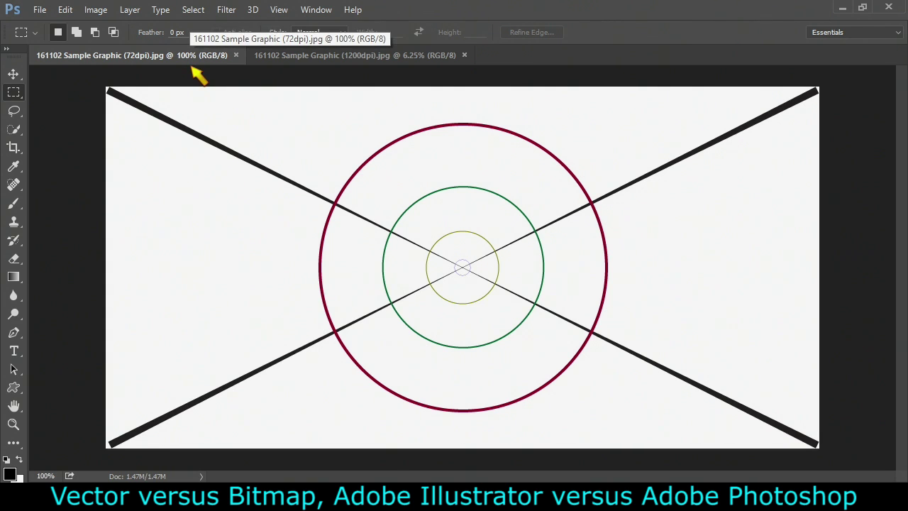
Zoom the 72dpi JPEG in Photoshop from 200% up to 3200% to reveal blocky pixels
{"action": "key", "text": "ctrl+plus"}
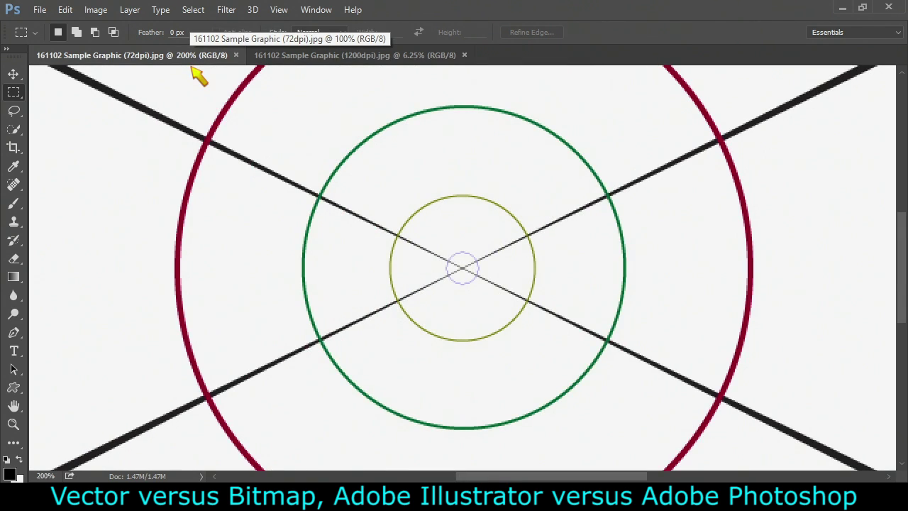
{"action": "key", "text": "ctrl+plus"}
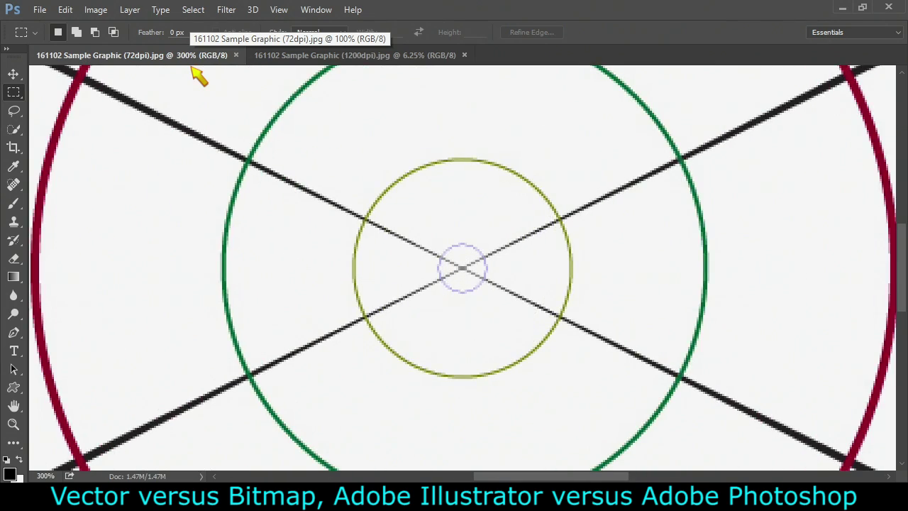
{"action": "key", "text": "ctrl+plus"}
{"action": "key", "text": "ctrl+plus"}
{"action": "key", "text": "ctrl+plus"}
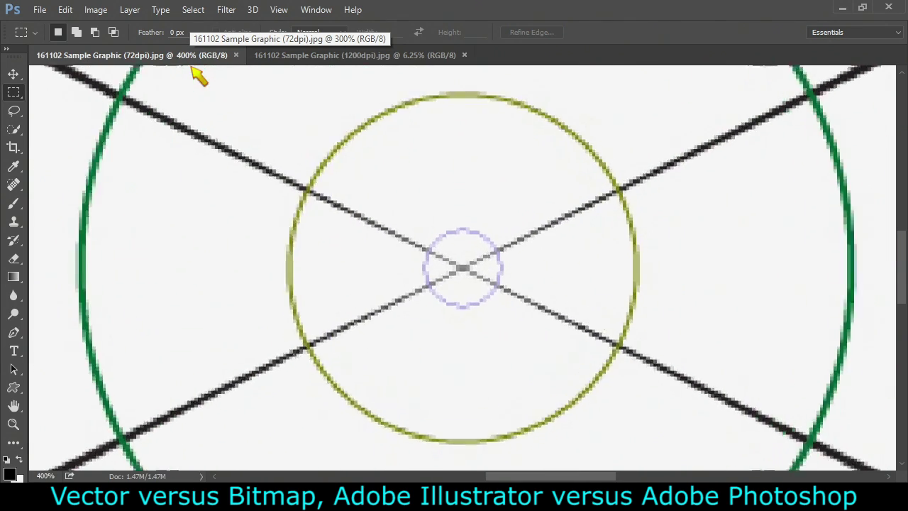
{"action": "key", "text": "ctrl+plus"}
{"action": "key", "text": "ctrl+plus"}
{"action": "key", "text": "ctrl+plus"}
{"action": "key", "text": "ctrl+plus"}
{"action": "key", "text": "ctrl+plus"}
{"action": "key", "text": "ctrl+plus"}
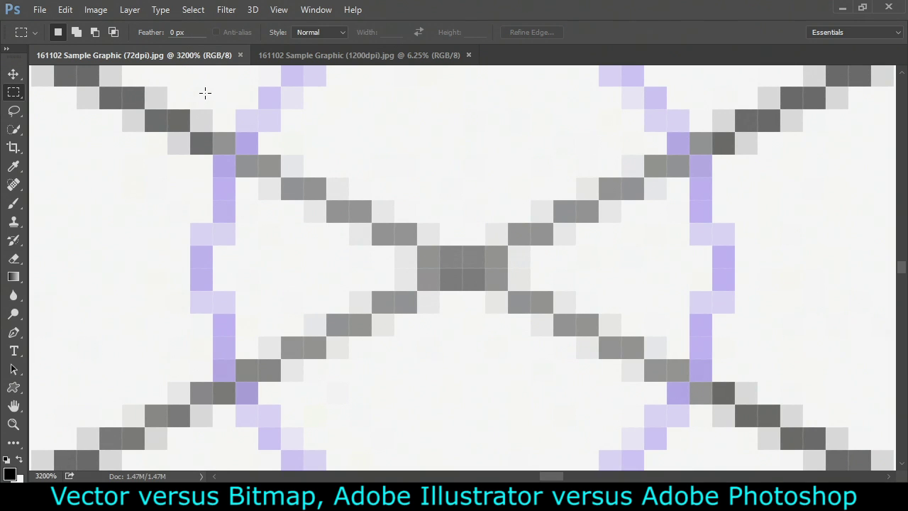
Switch to the 1200dpi JPEG and zoom in stages from 8.33% up to 600%
{"action": "left_click", "coordinate": [358, 62]}
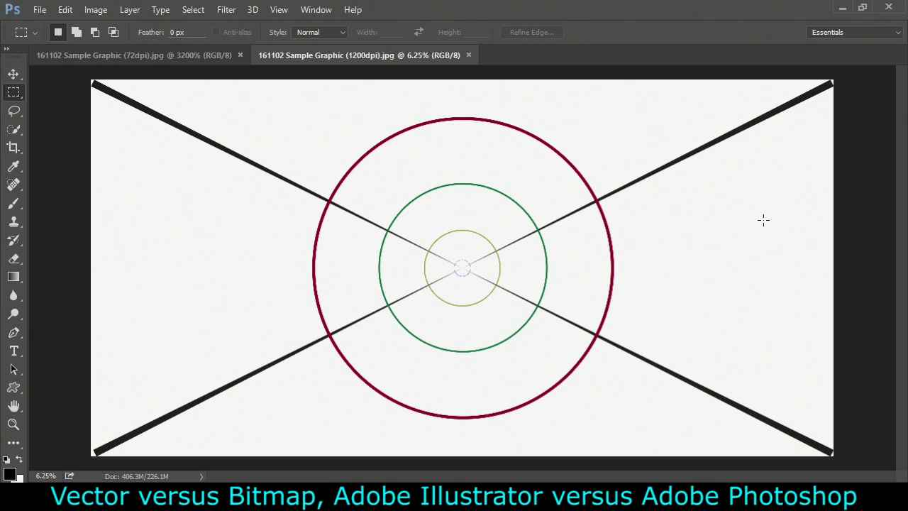
{"action": "key", "text": "ctrl+plus"}
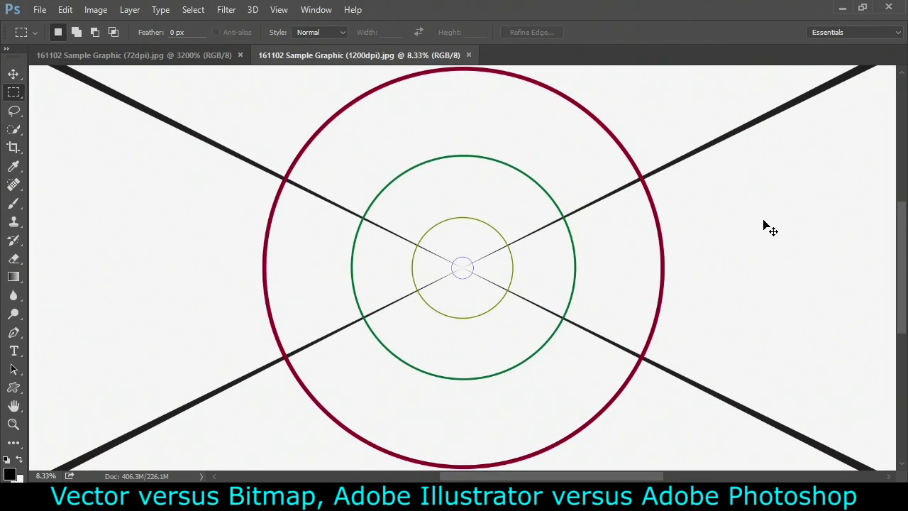
{"action": "key", "text": "ctrl+plus"}
{"action": "key", "text": "ctrl+plus"}
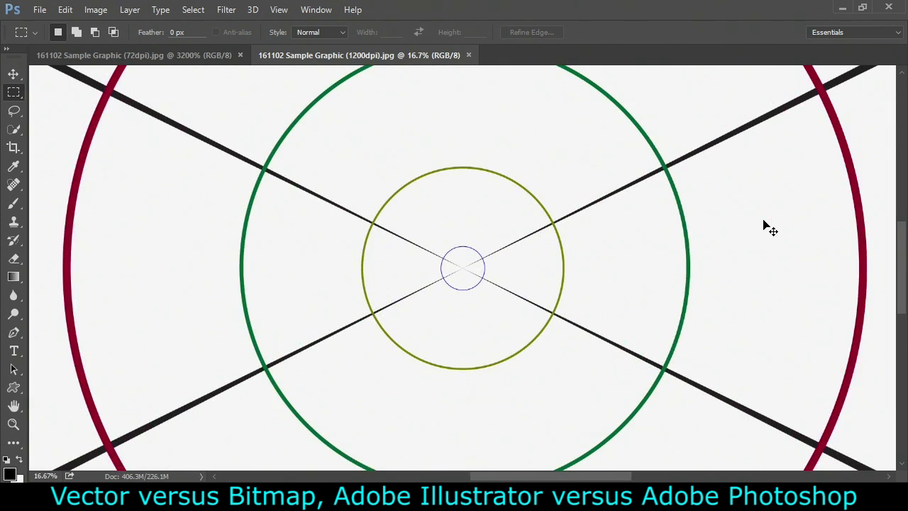
{"action": "key", "text": "ctrl+plus"}
{"action": "key", "text": "ctrl+plus"}
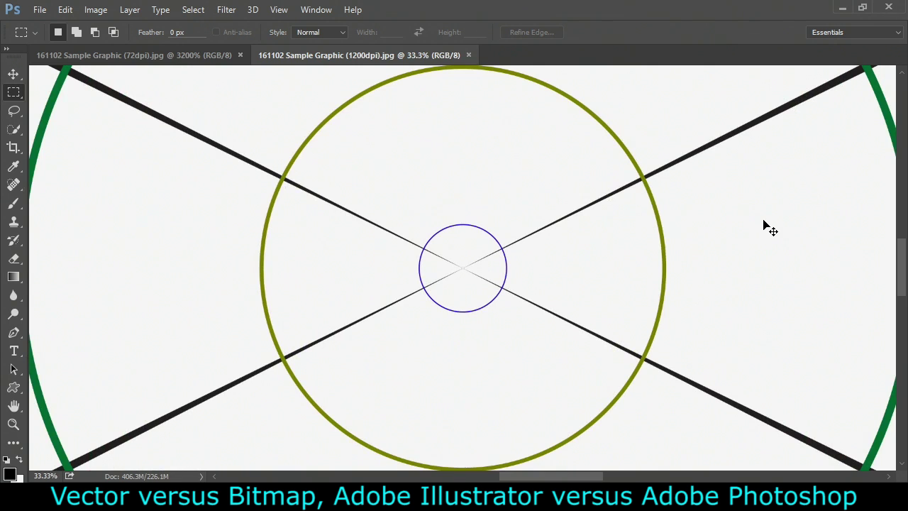
{"action": "key", "text": "ctrl+plus"}
{"action": "key", "text": "ctrl+plus"}
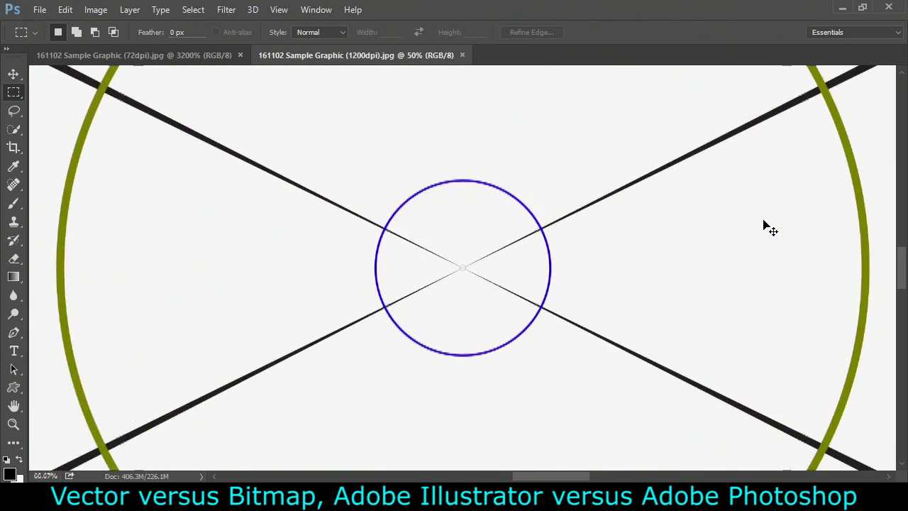
{"action": "key", "text": "ctrl+plus"}
{"action": "key", "text": "ctrl+plus"}
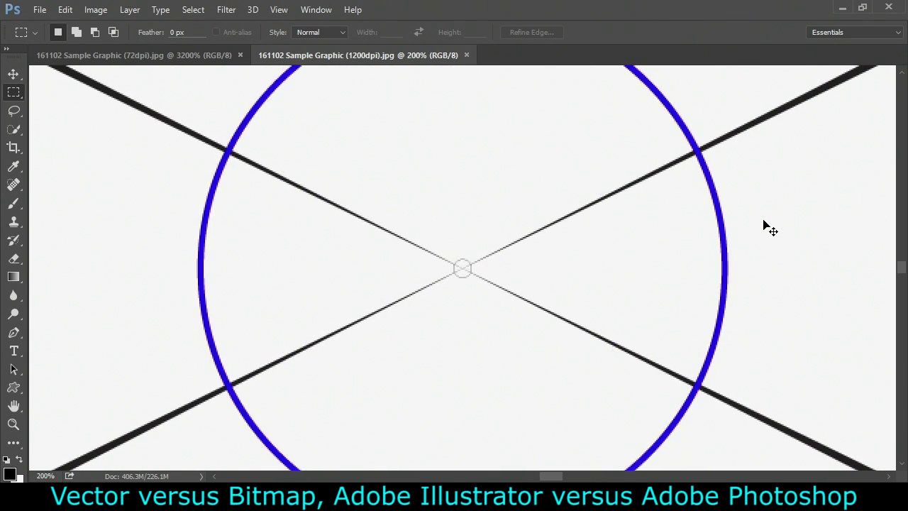
{"action": "key", "text": "ctrl+plus"}
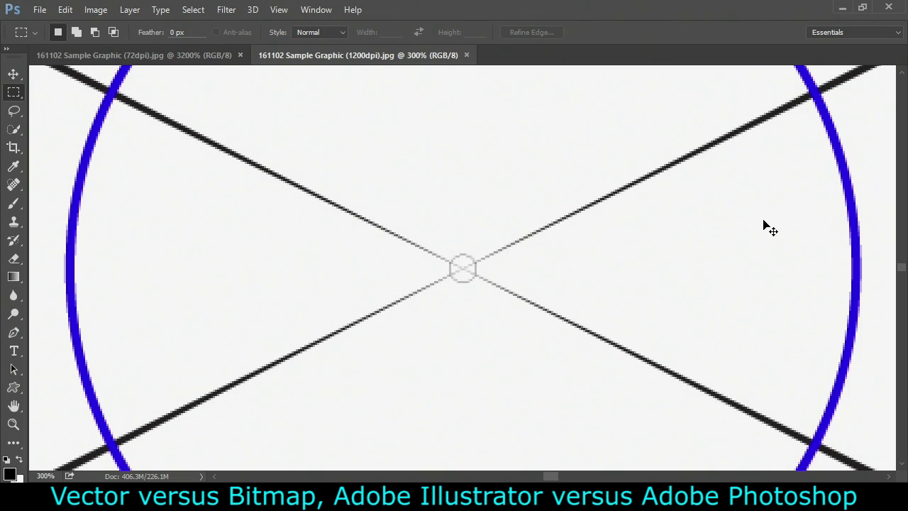
{"action": "key", "text": "ctrl+minus"}
{"action": "key", "text": "ctrl+minus"}
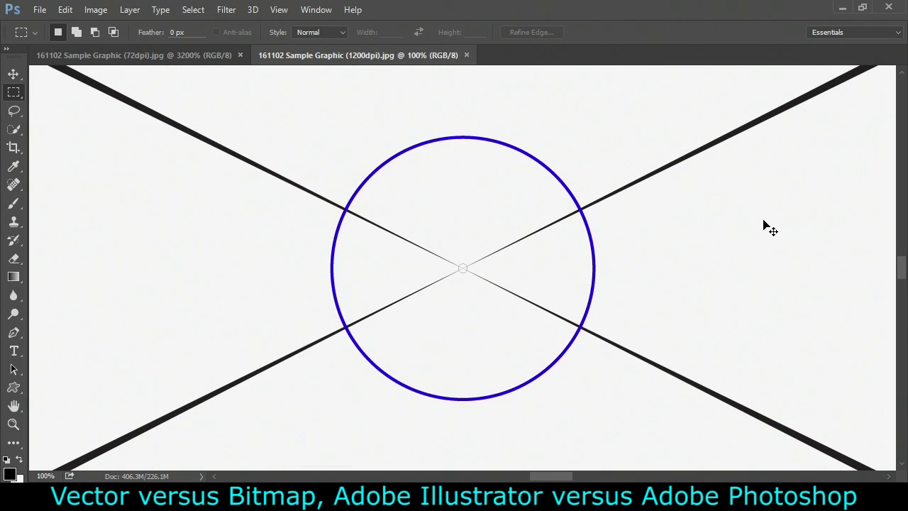
{"action": "key", "text": "ctrl+plus"}
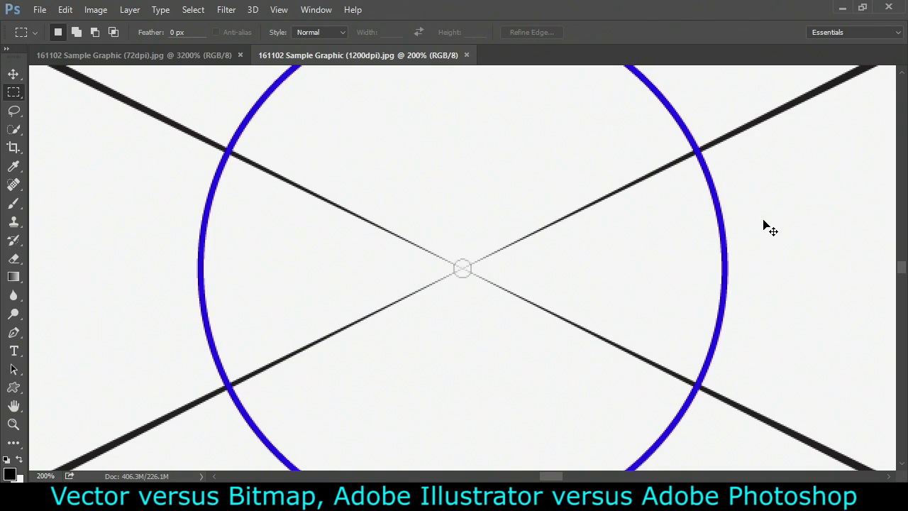
{"action": "key", "text": "ctrl+plus"}
{"action": "key", "text": "ctrl+plus"}
{"action": "key", "text": "ctrl+plus"}
{"action": "key", "text": "ctrl+plus"}
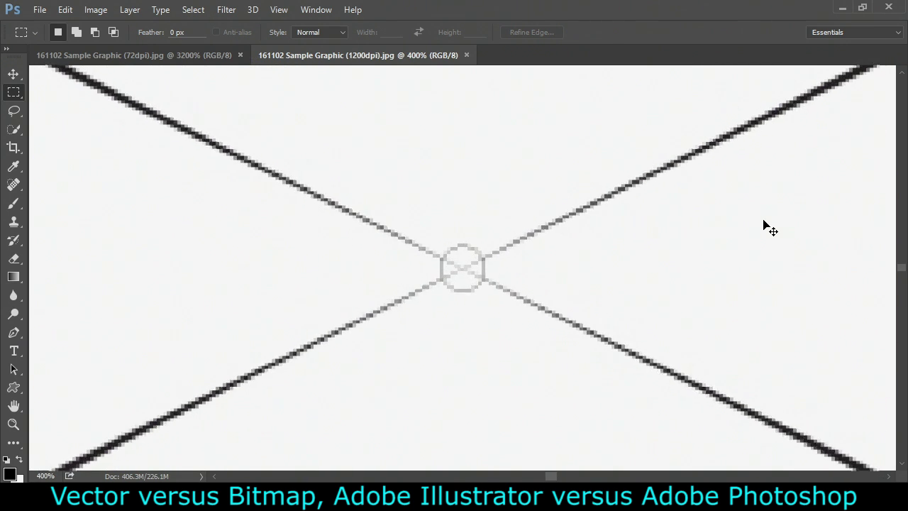
{"action": "key", "text": "ctrl+plus"}
{"action": "key", "text": "ctrl+plus"}
{"action": "key", "text": "ctrl+plus"}
{"action": "key", "text": "ctrl+plus"}
{"action": "key", "text": "ctrl+plus"}
{"action": "key", "text": "ctrl+plus"}
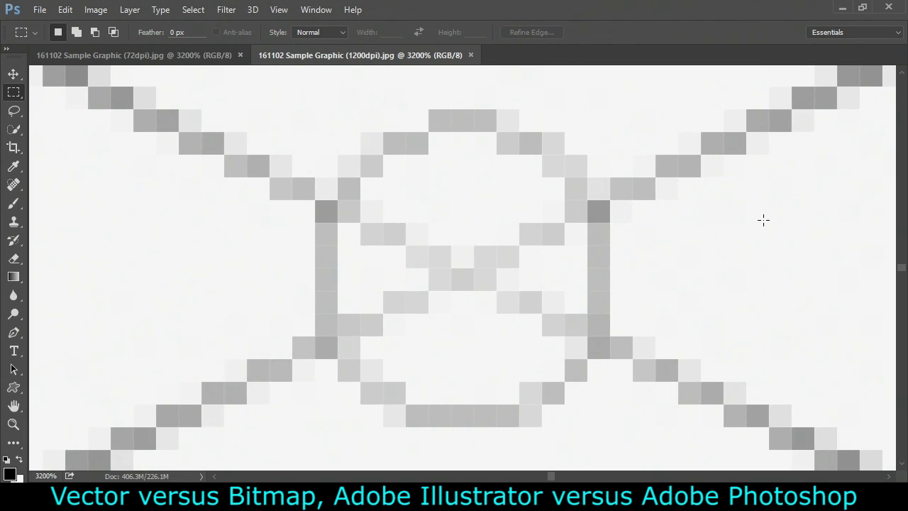
Sort the project folder in File Explorer by date modified to compare JPEG sizes (3,622 KB vs 112 KB)
{"action": "key", "text": "alt+Tab"}
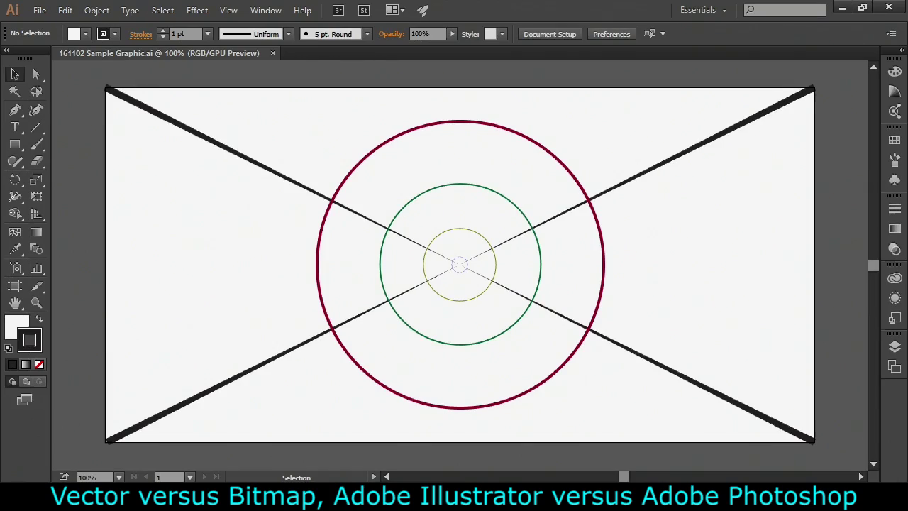
{"action": "key", "text": "alt+Tab"}
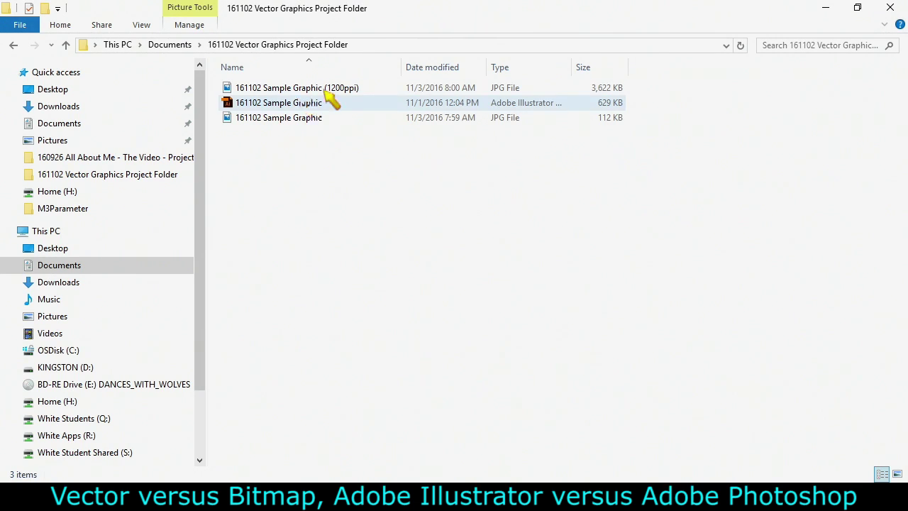
{"action": "left_click", "coordinate": [432, 68]}
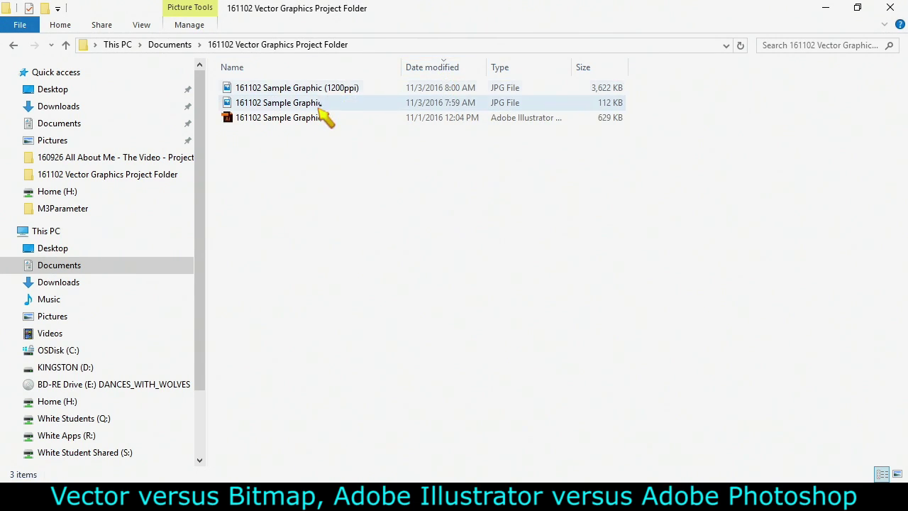
{"action": "mouse_move", "coordinate": [342, 106]}
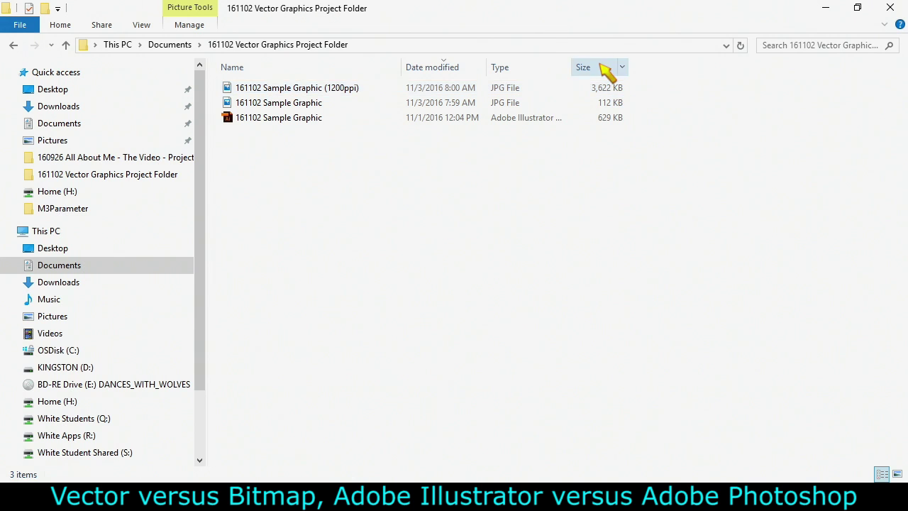
{"action": "right_click", "coordinate": [602, 66]}
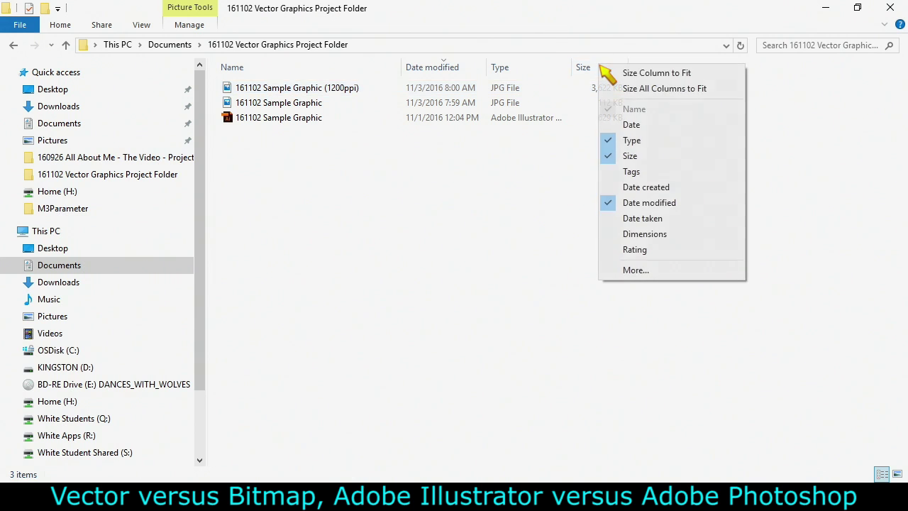
Add the Dimensions column, showing 16741 x 8482 and 1006 x 510 for the JPEGs
{"action": "left_click", "coordinate": [642, 235]}
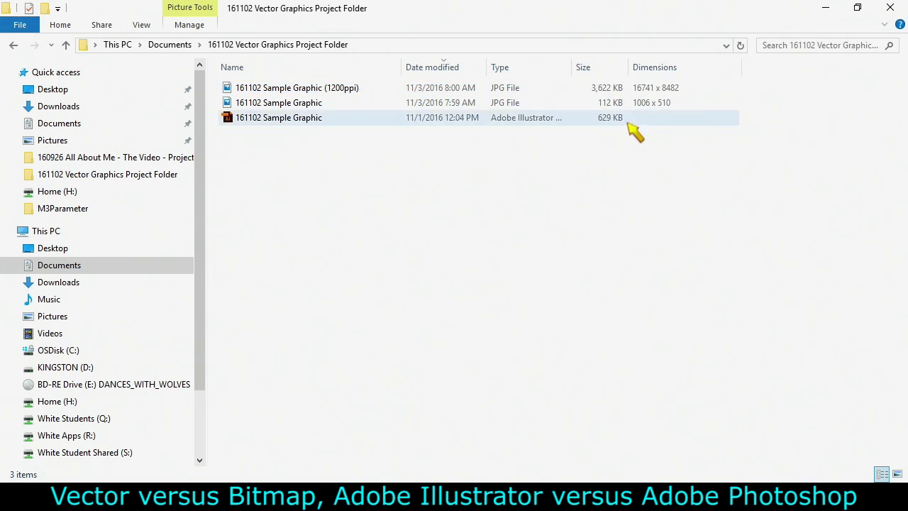